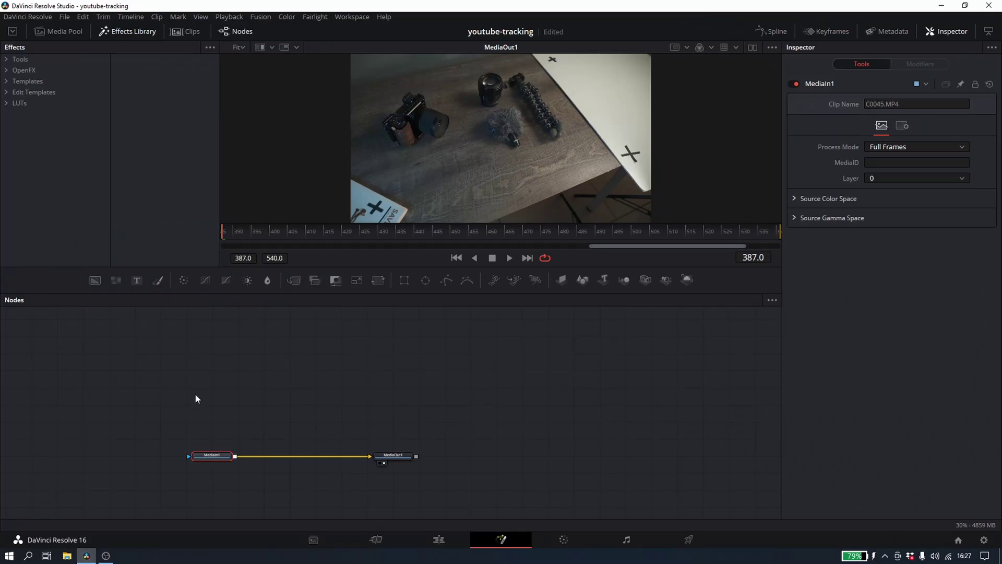
Add a Merge node after the clip and spread the nodes apart
key(shift+space)
text(merge)
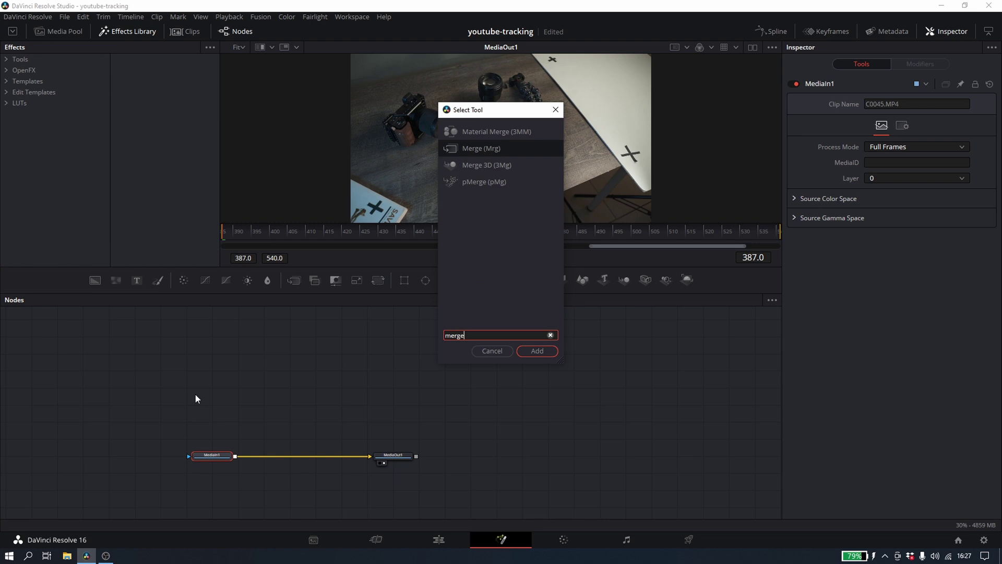
key(Return)
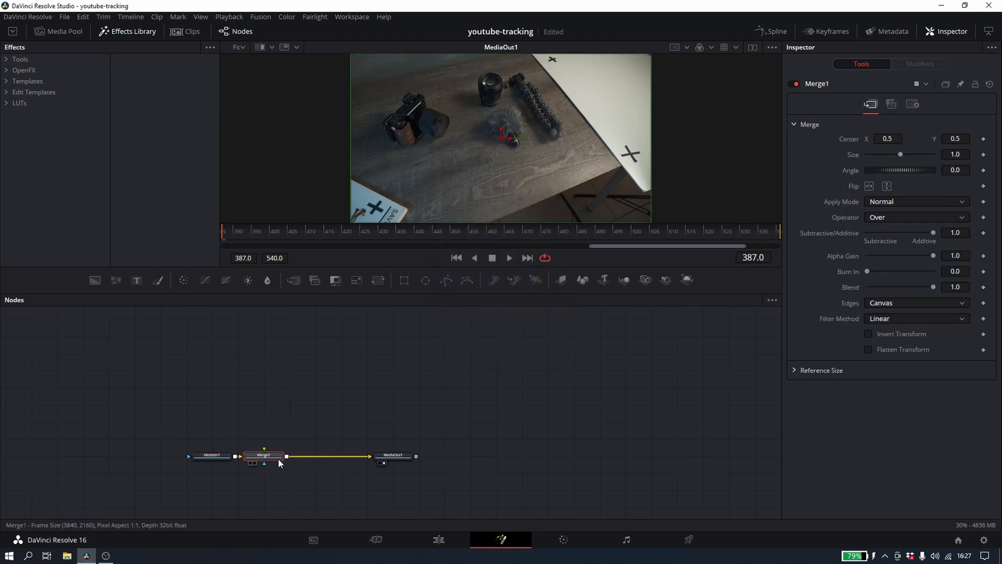
drag(280, 456, 305, 460)
drag(220, 458, 151, 456)
Insert a Planar Tracker node right after MediaIn1
click(149, 454)
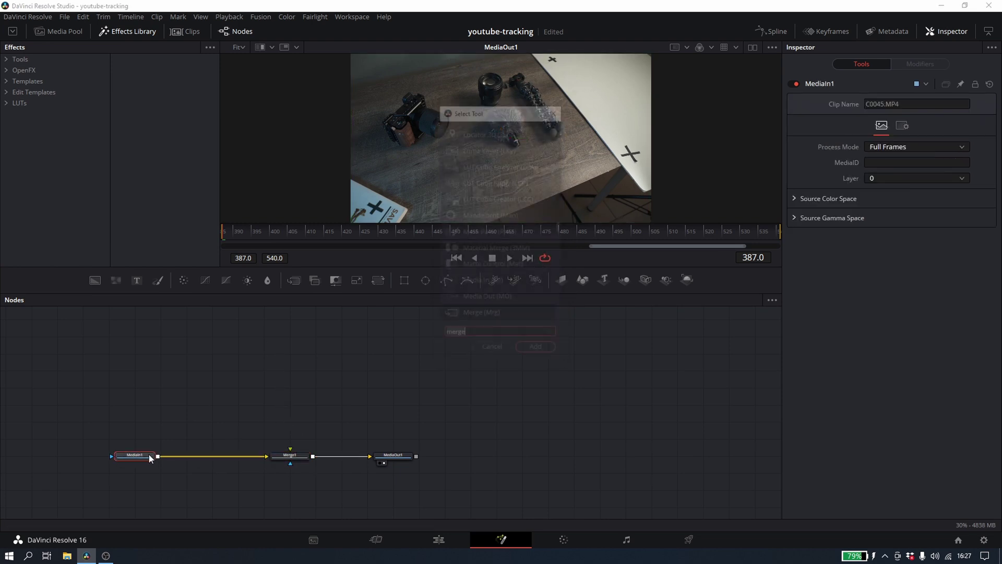
key(shift+space)
text(plane)
key(BackSpace)
text(ar)
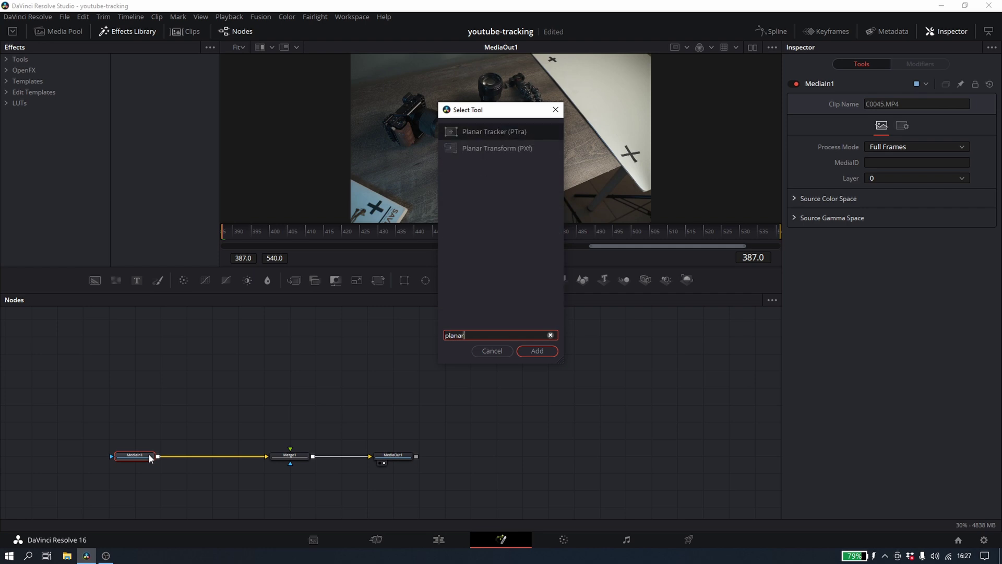
key(Return)
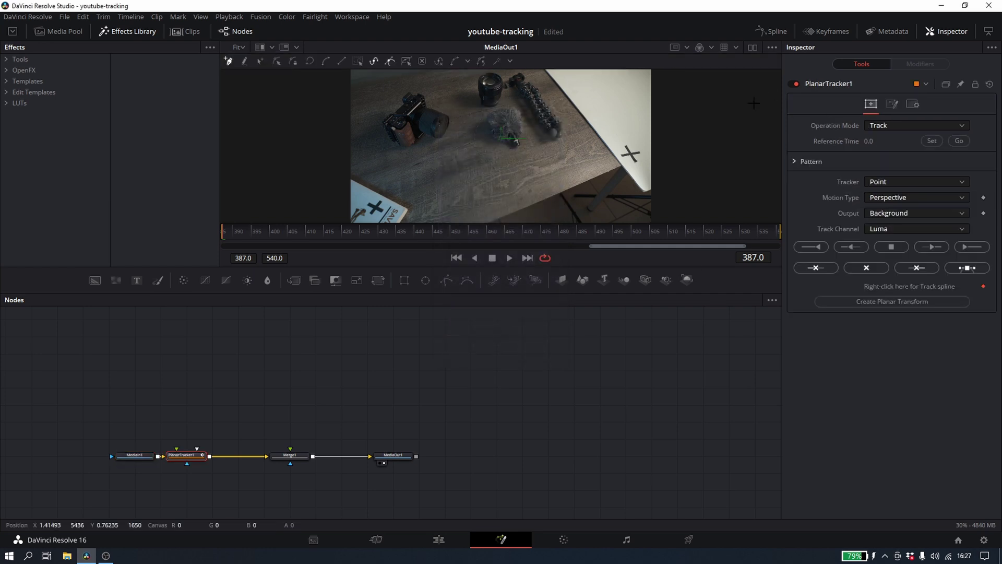
Draw a closed planar-tracking polygon around the paper sheet in the upper-right tabletop area
scroll(440, 137, down, 1)
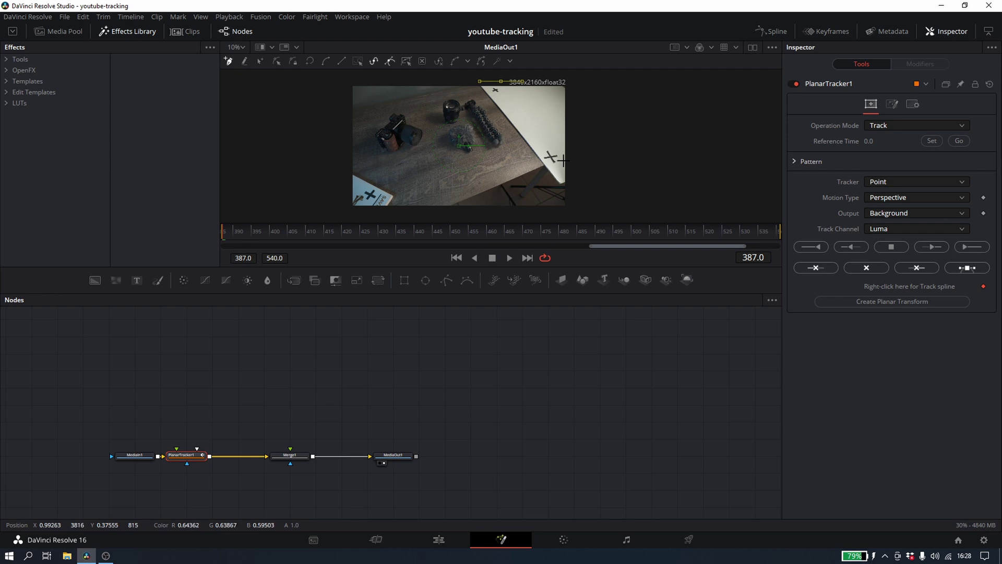
click(563, 161)
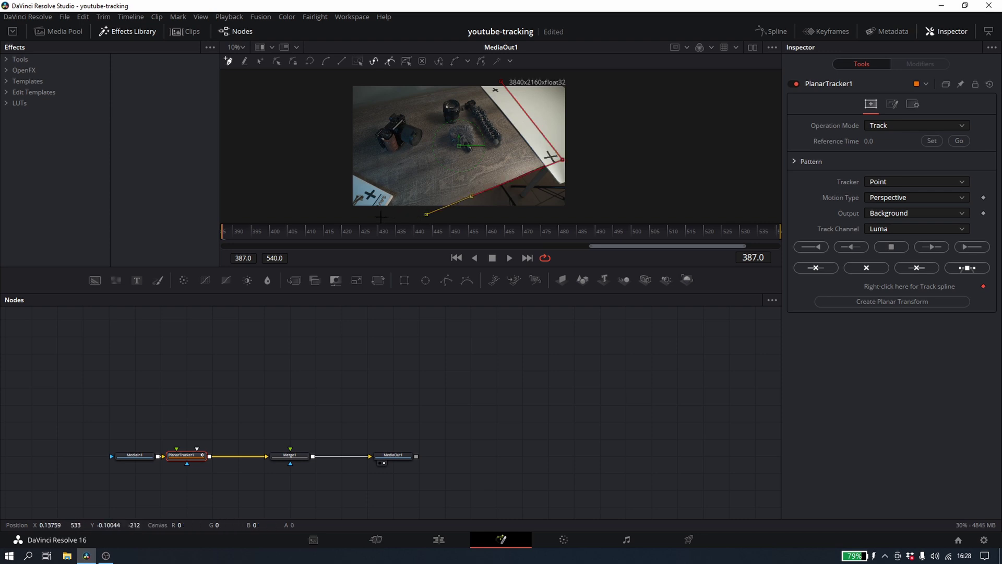
scroll(337, 129, up, 2)
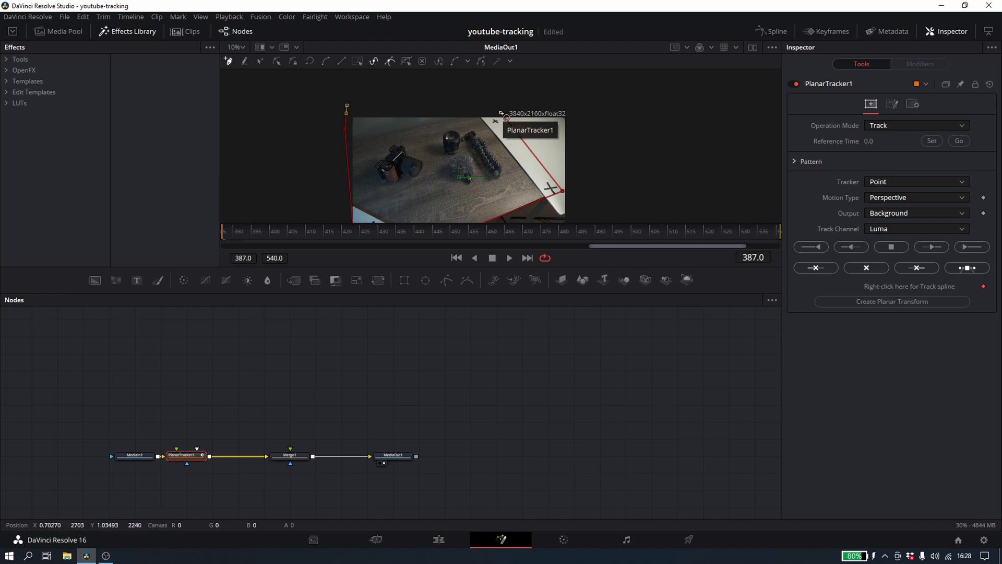
click(501, 113)
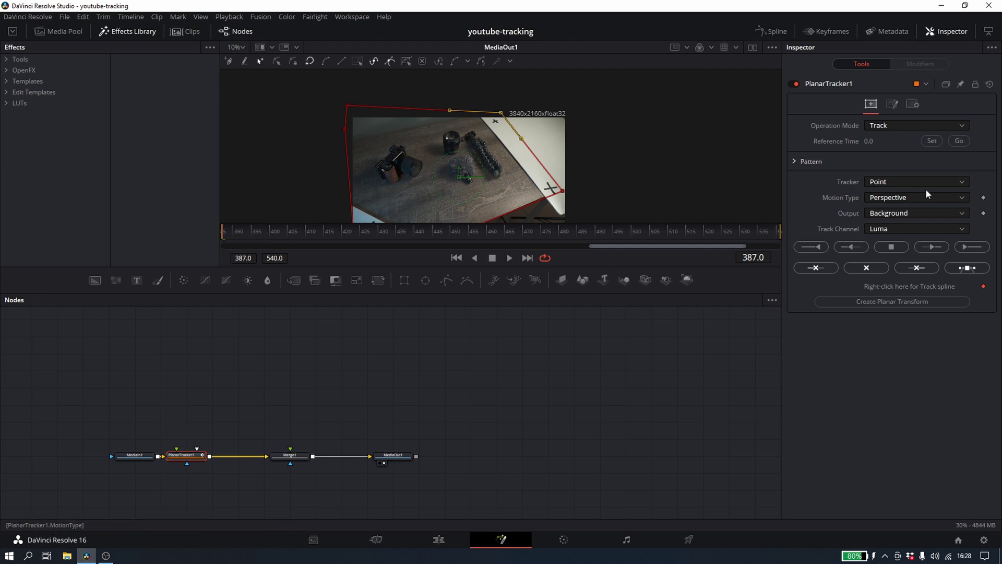
Set frame 387 as reference, track forward to frame 540, and play back to review
click(935, 144)
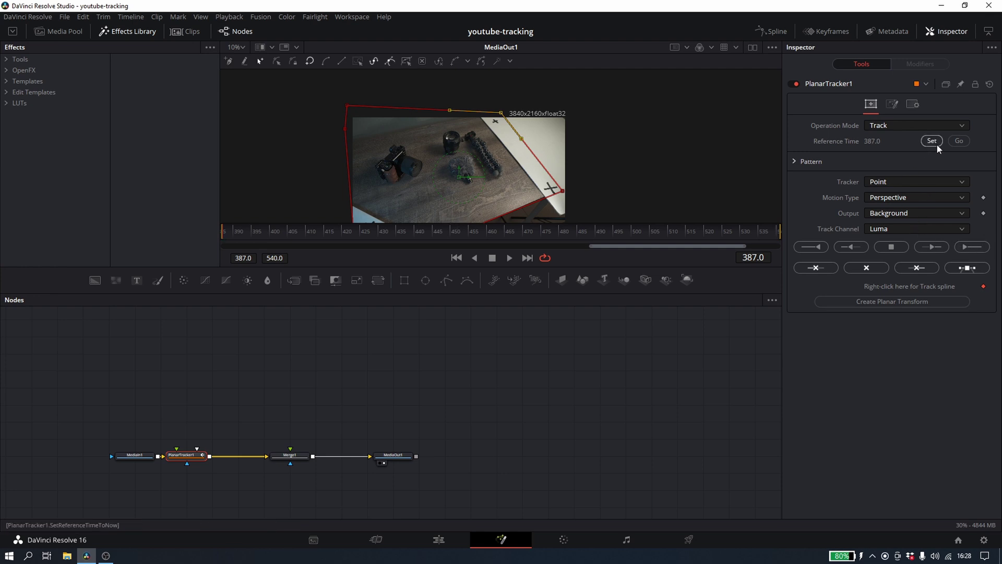
click(968, 247)
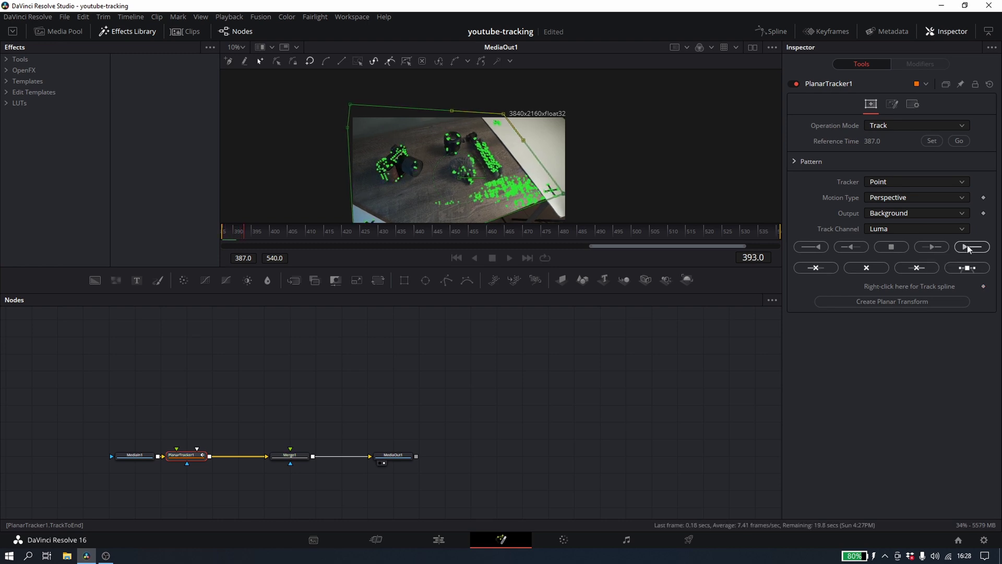
scroll(656, 195, down, 2)
scroll(659, 193, down, 2)
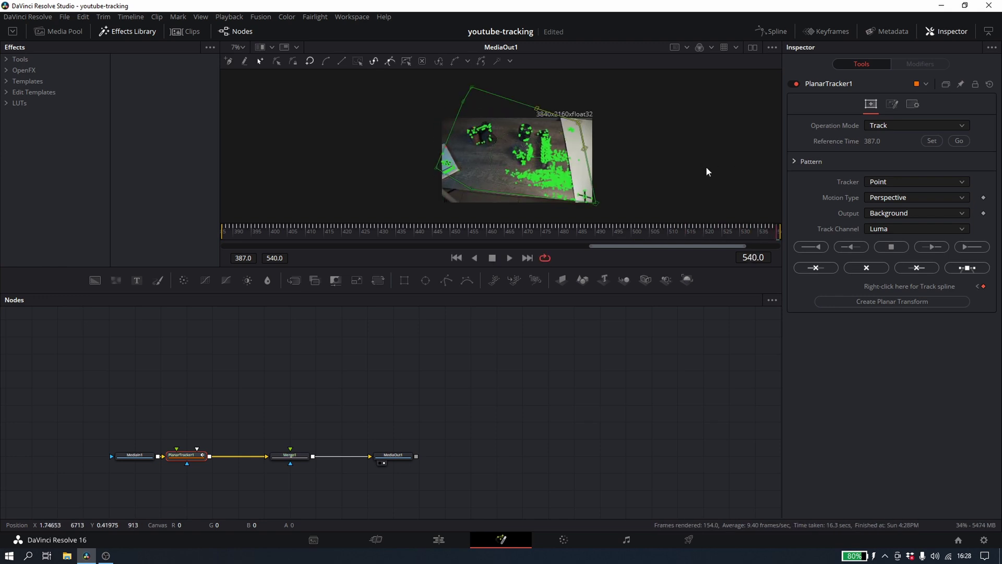
key(space)
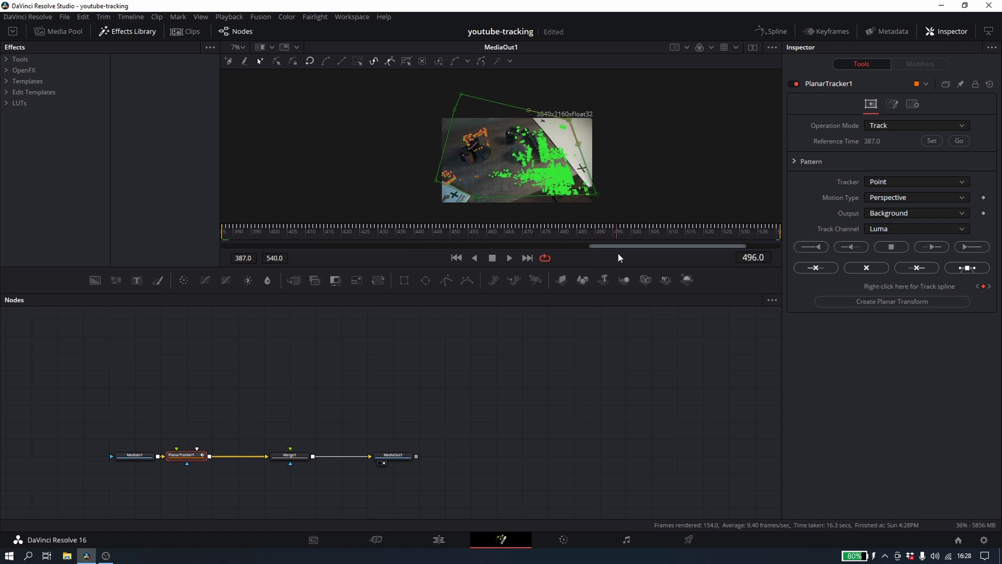
Create a PlanarTransform node from the track and detach PlanarTracker1 from Merge1
click(893, 305)
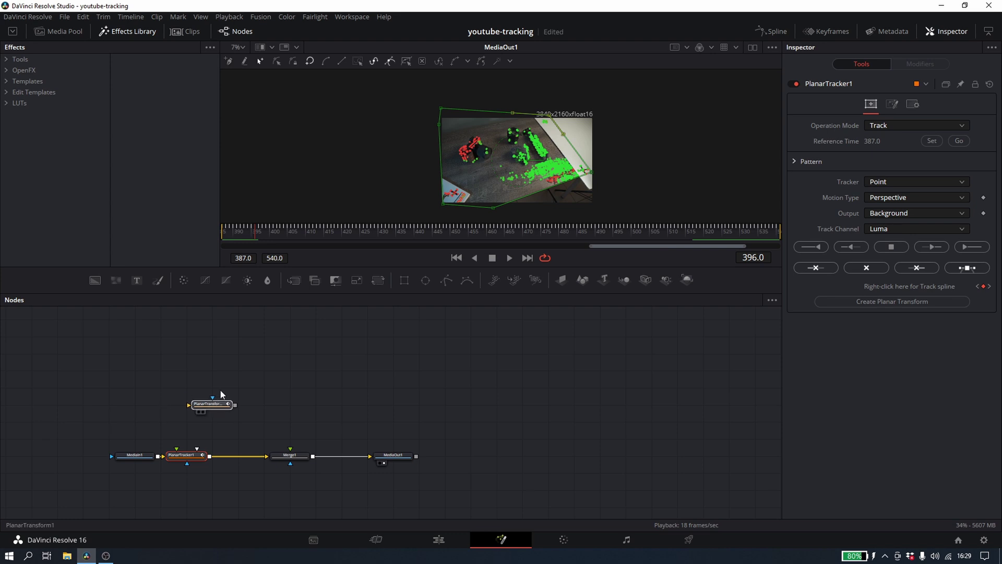
click(183, 406)
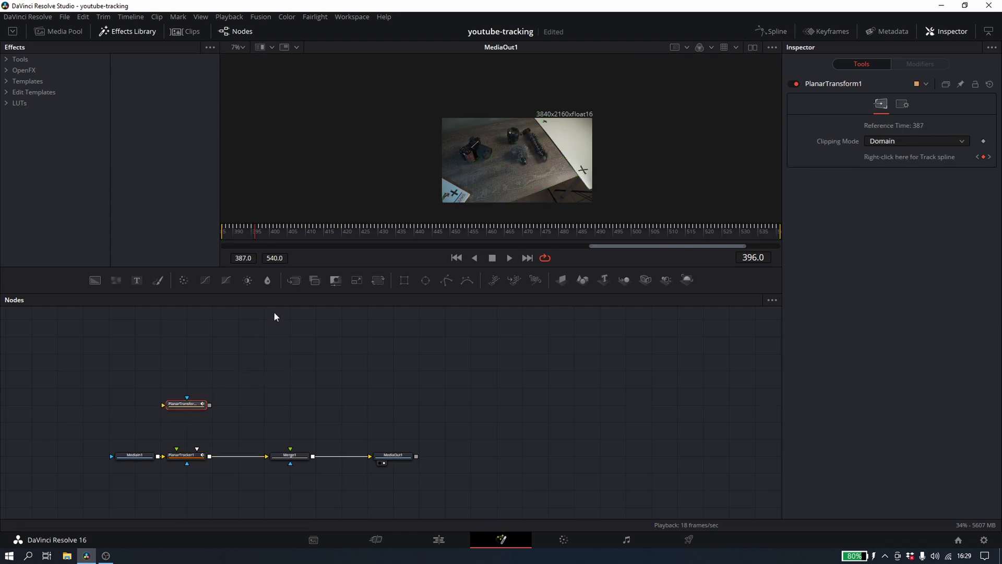
click(181, 455)
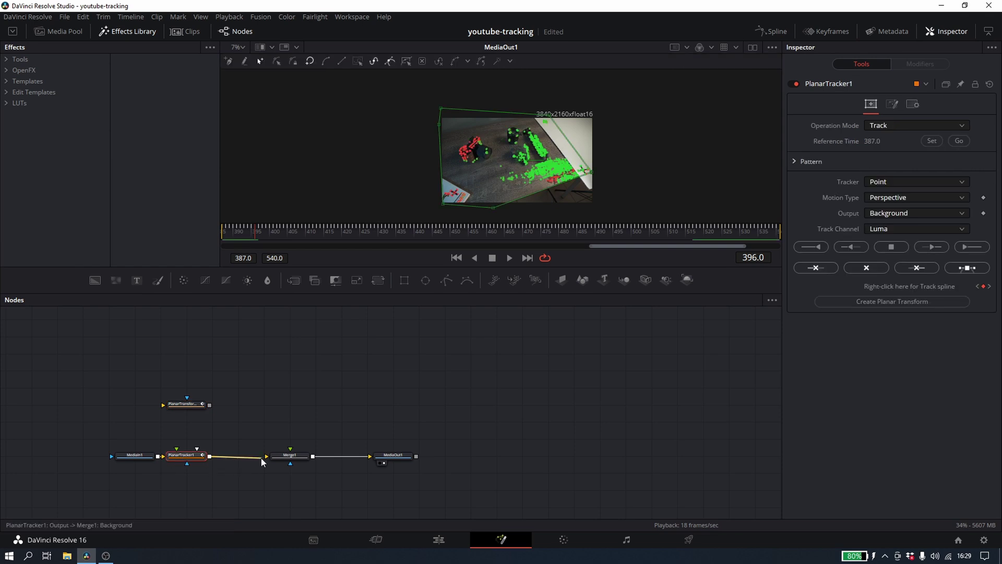
drag(263, 462, 177, 459)
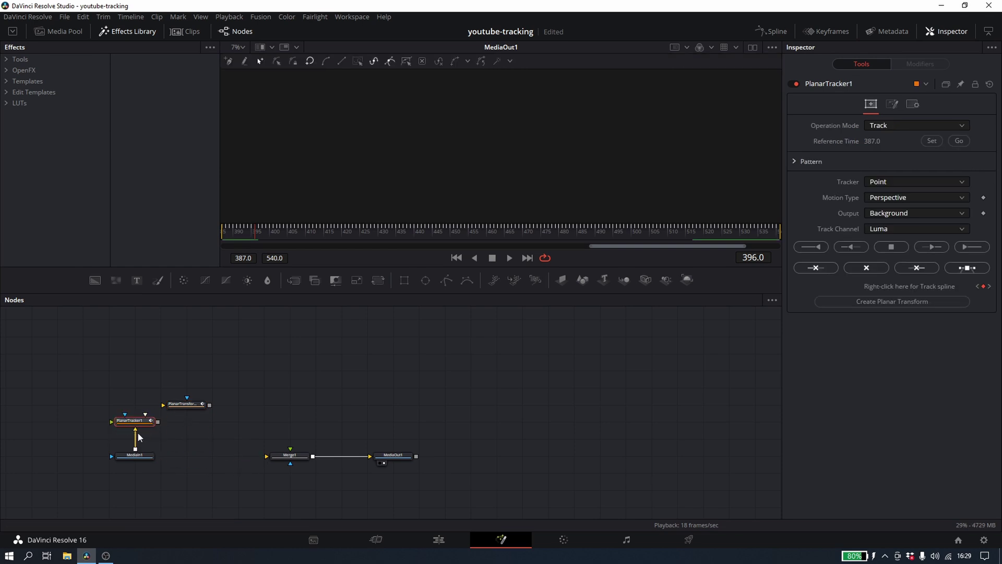
drag(136, 429, 135, 432)
Wire MediaIn1 into Merge1's background and PlanarTransform1 into its foreground
drag(182, 405, 285, 405)
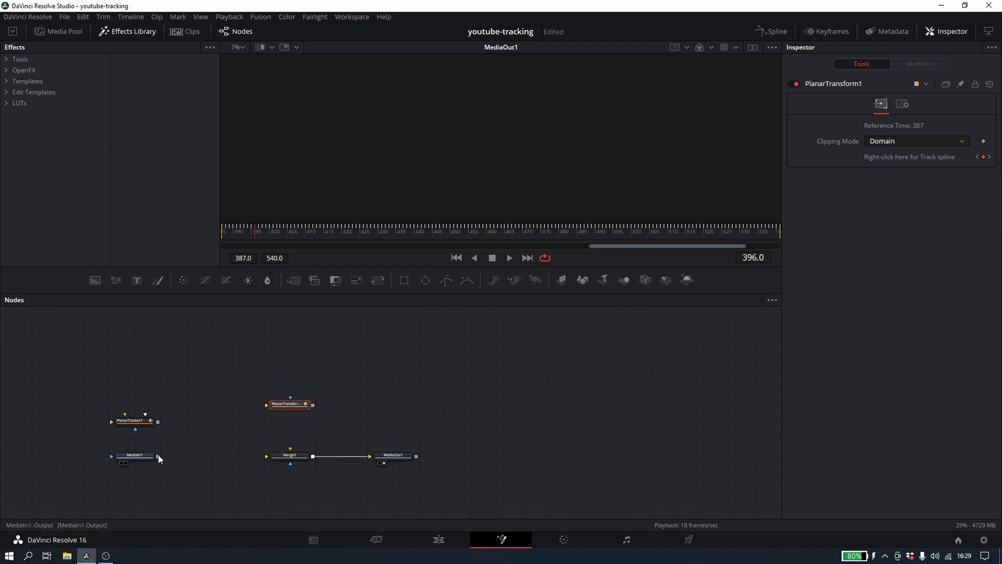
drag(268, 460, 266, 457)
drag(313, 405, 291, 452)
click(154, 491)
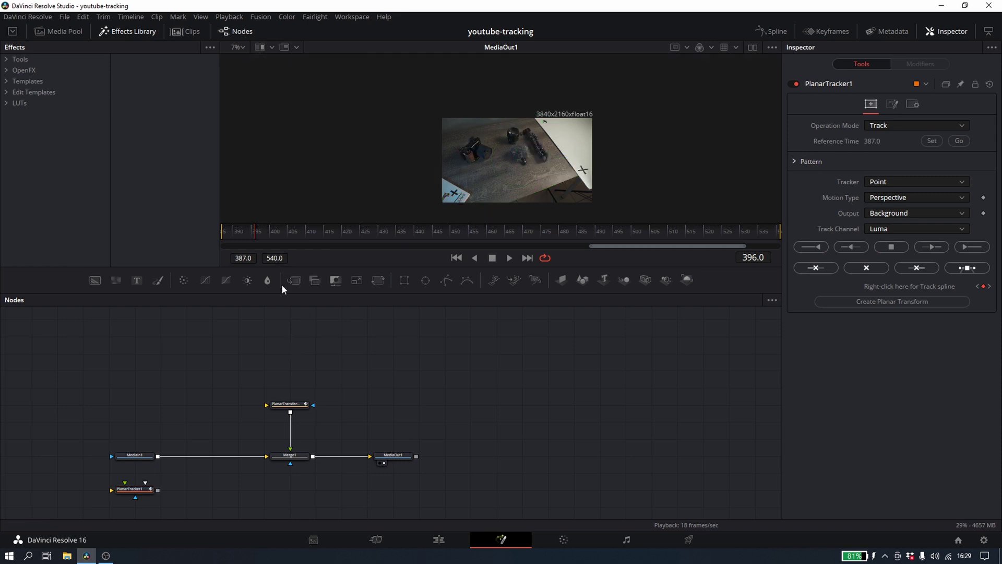
Add a Text+ node and connect Text1 into PlanarTransform1
key(shift+space)
text(text)
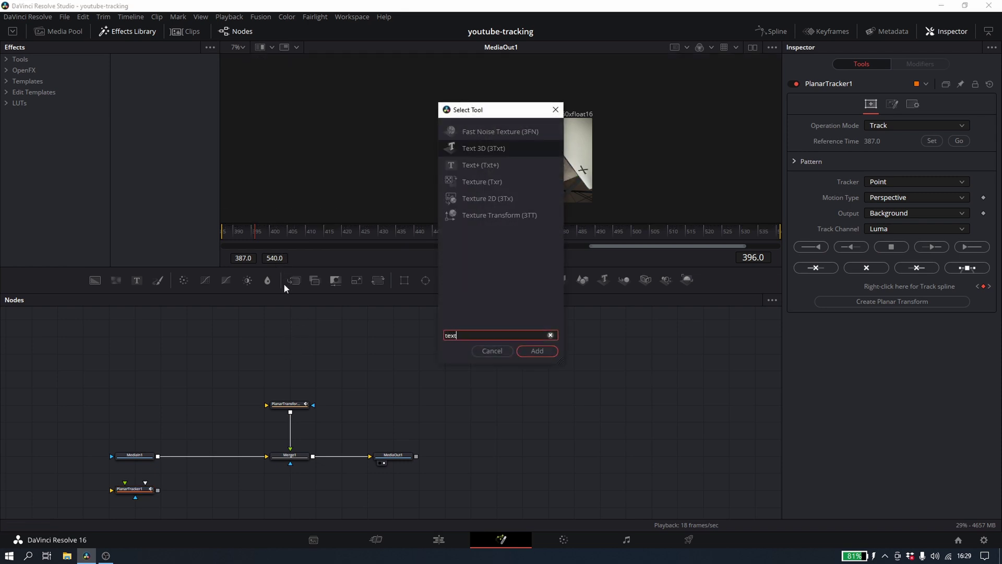
text(+)
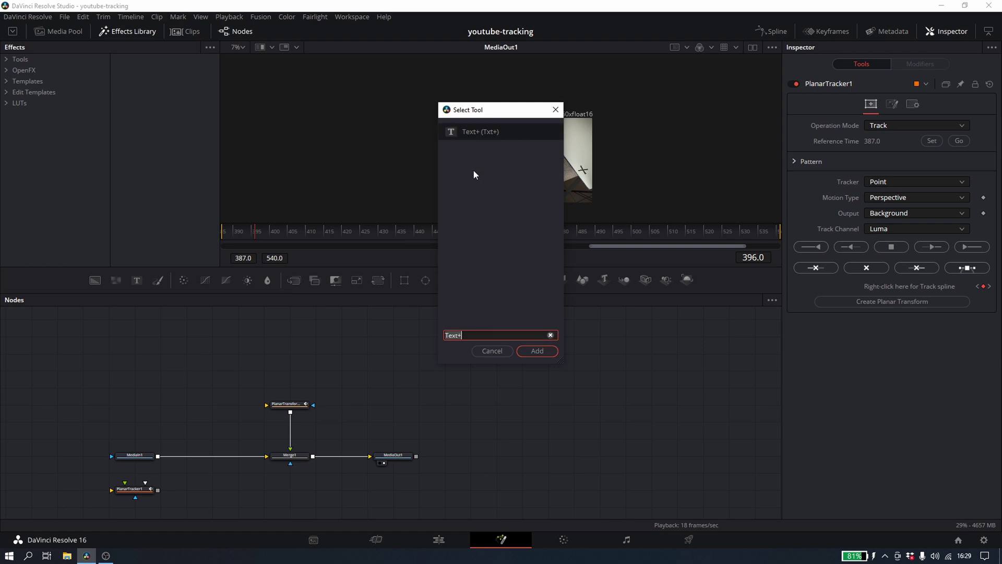
click(528, 349)
drag(313, 336, 298, 363)
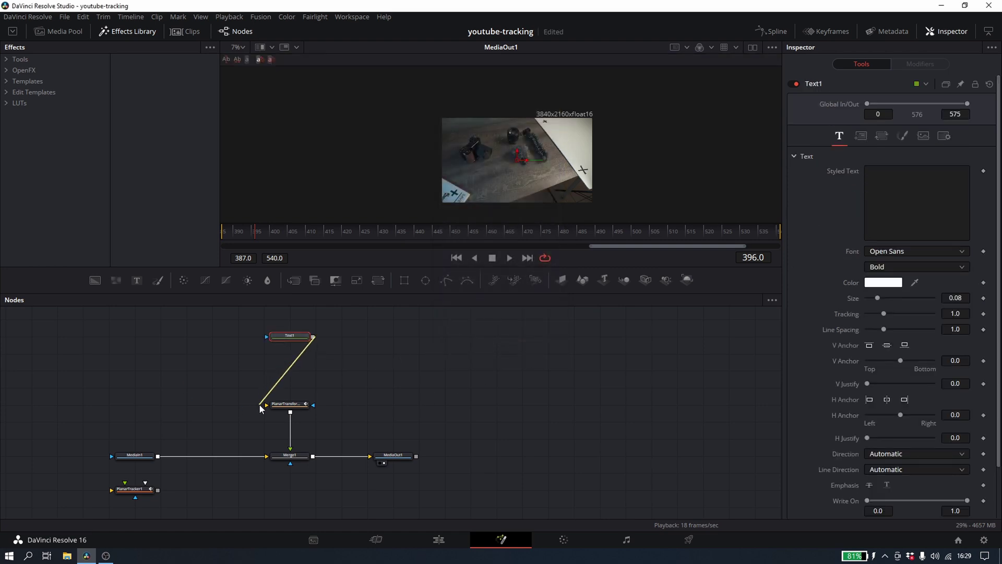
drag(259, 405, 266, 405)
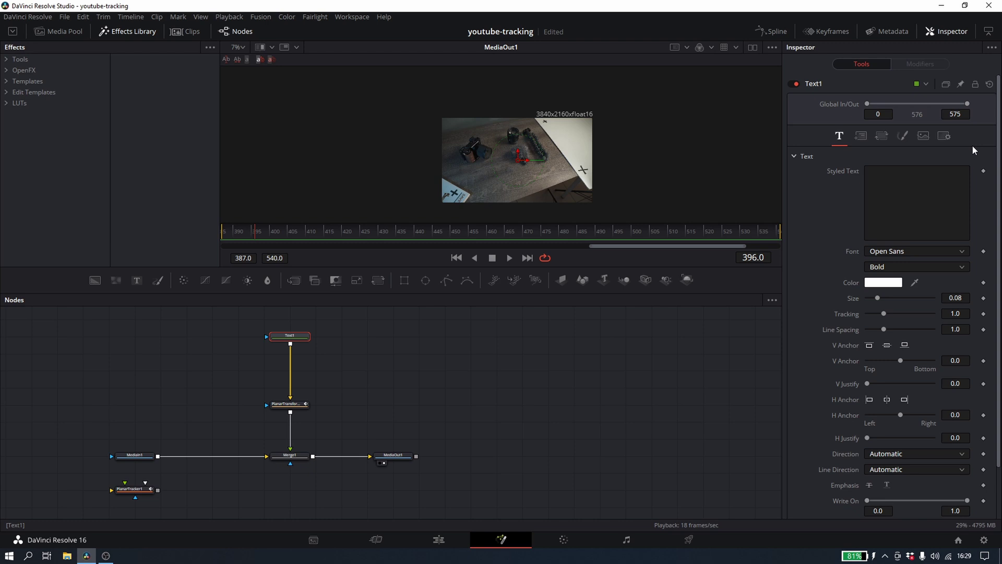
Enter 'Camera Gear' as the Text1 content
click(924, 189)
text(C)
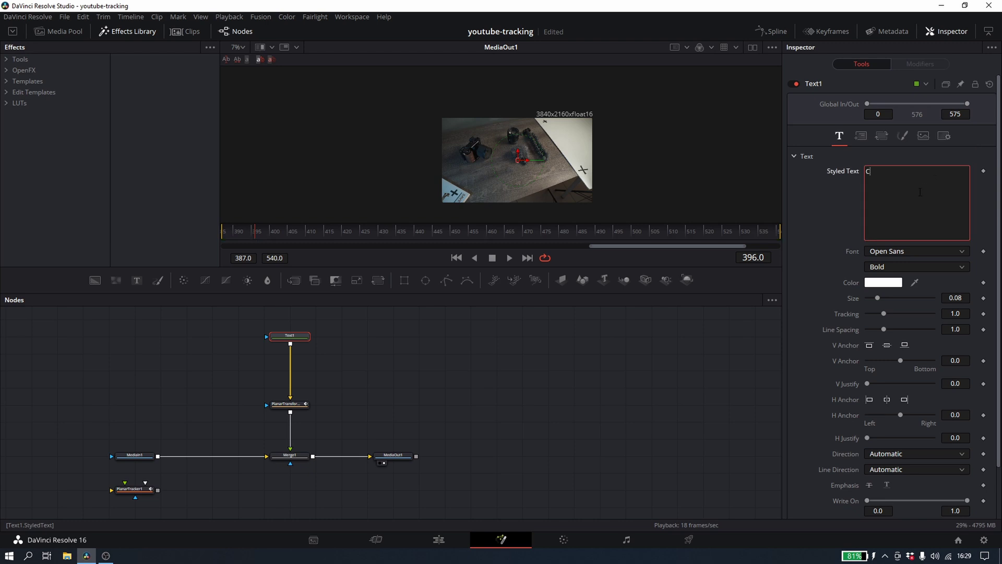
text(amera Gear)
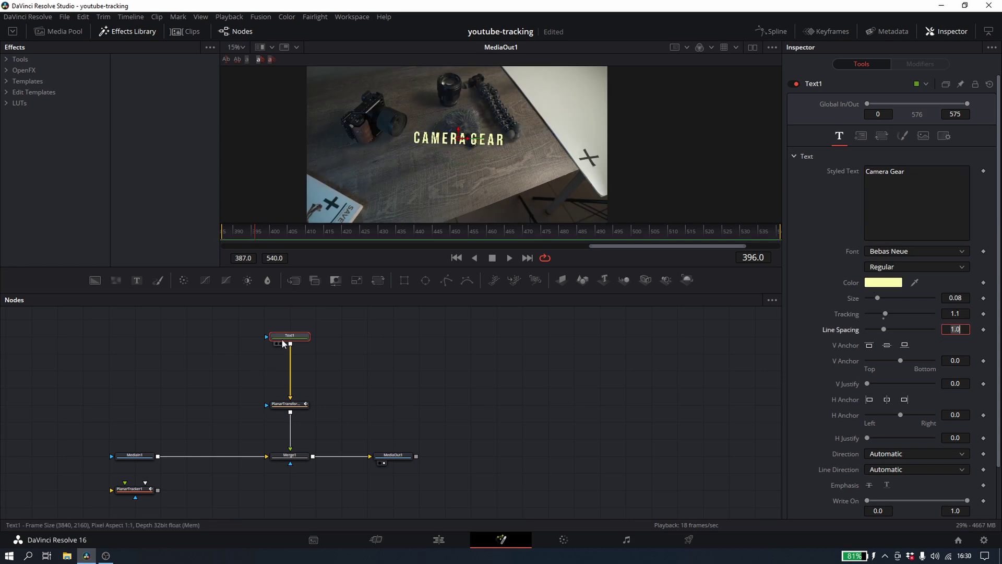
click(304, 299)
Insert a Corner Positioner node after Text1
key(shift+space)
text(corner)
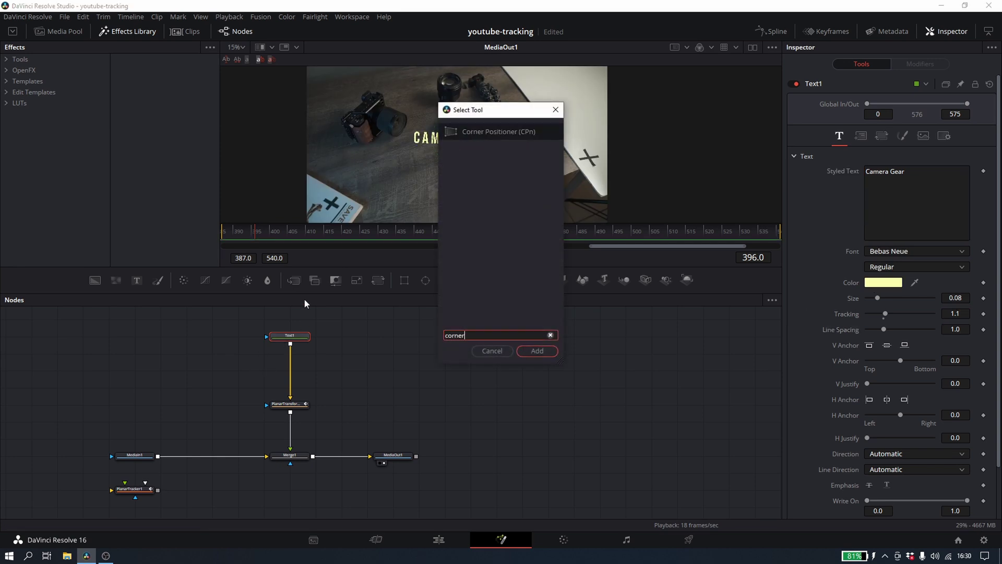
key(Return)
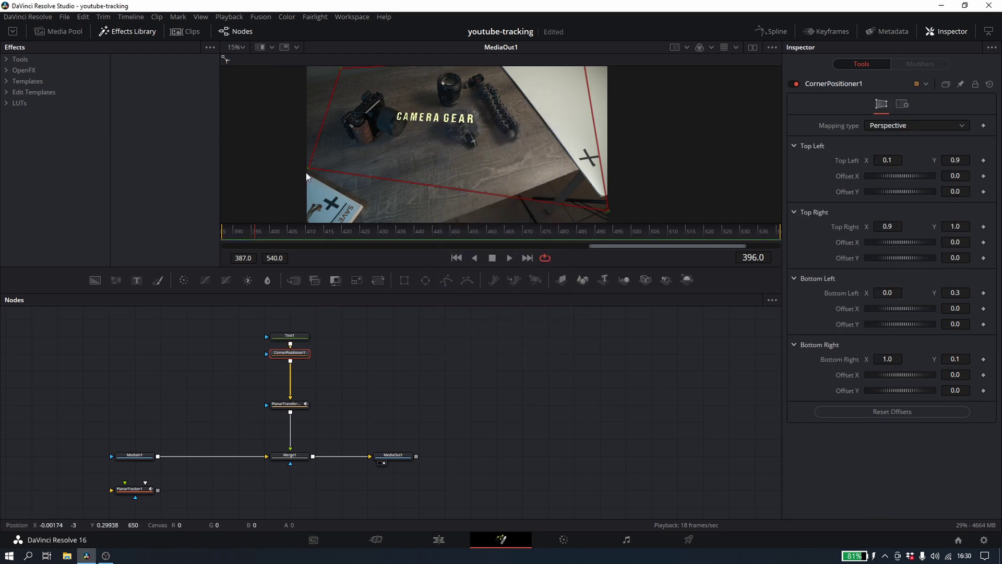
Drag the text's four corners onto the tabletop to match its perspective
scroll(306, 172, down, 1)
scroll(314, 178, down, 1)
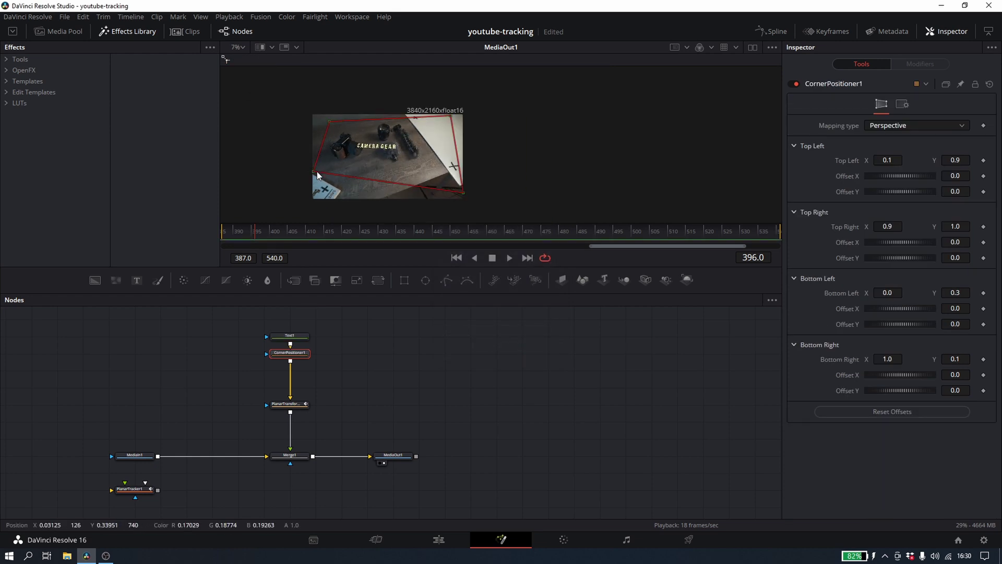
drag(317, 172, 331, 216)
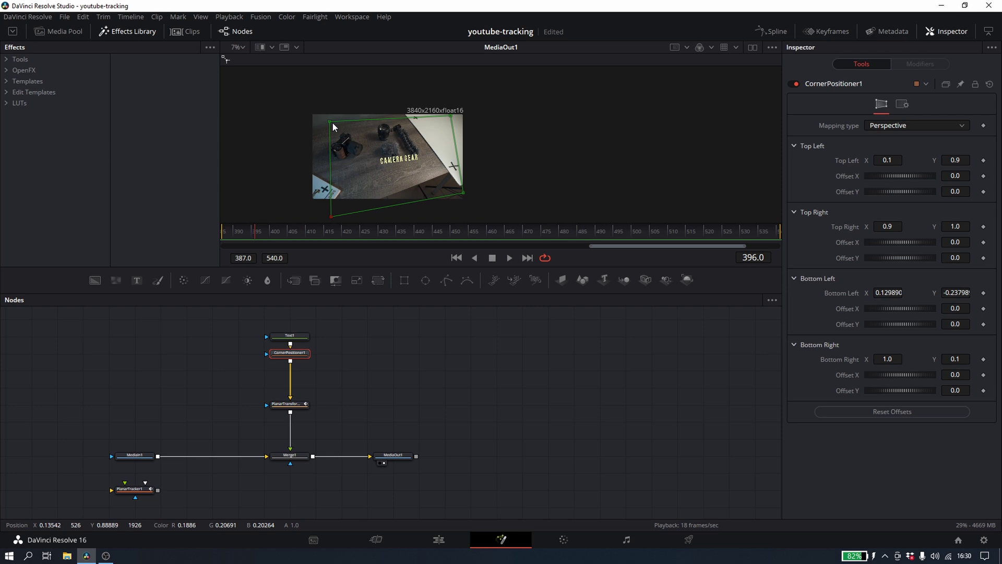
drag(330, 124, 286, 140)
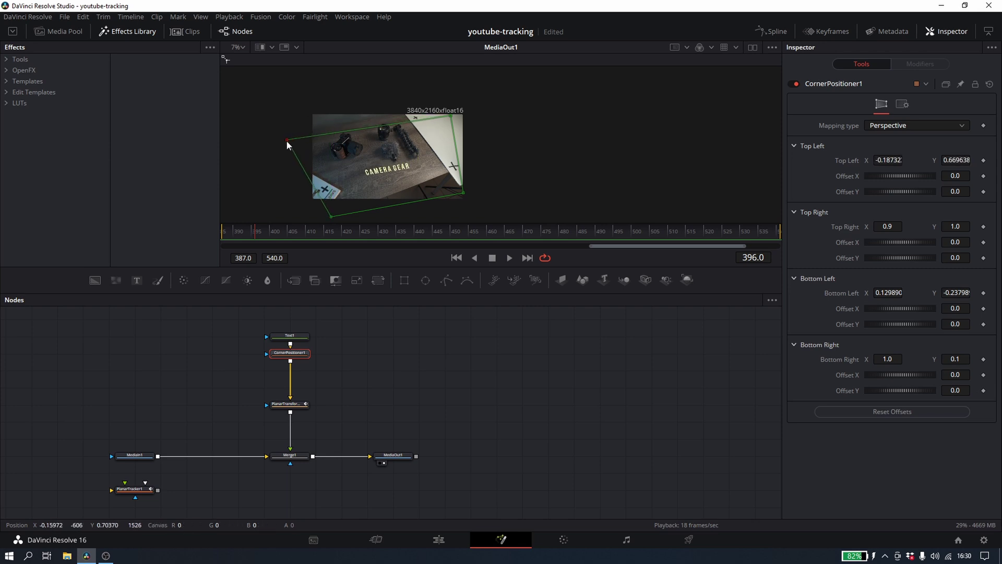
drag(450, 114, 396, 108)
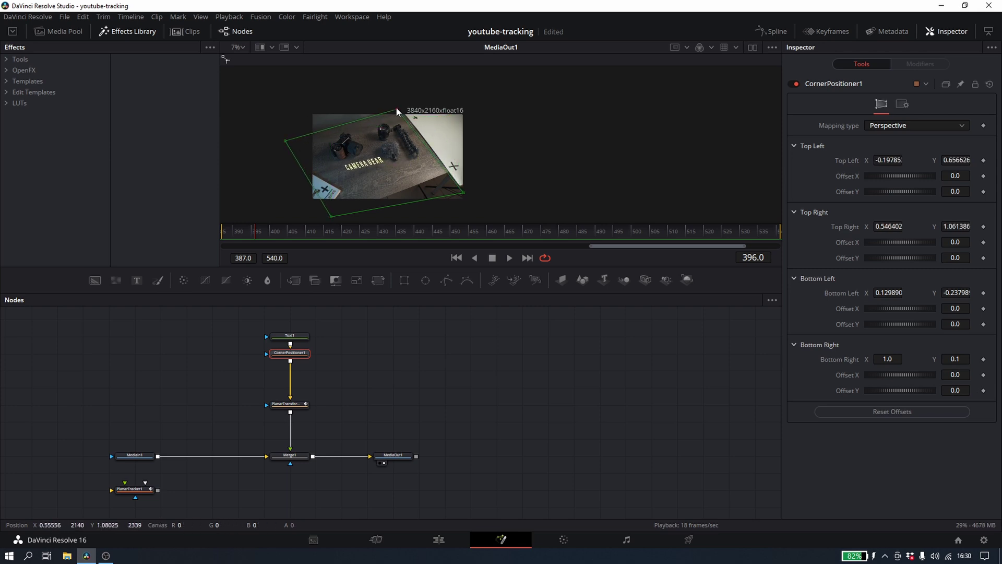
drag(464, 193, 458, 199)
Refine the top-left and bottom-right corner positions for a cleaner perspective fit
scroll(342, 188, down, 2)
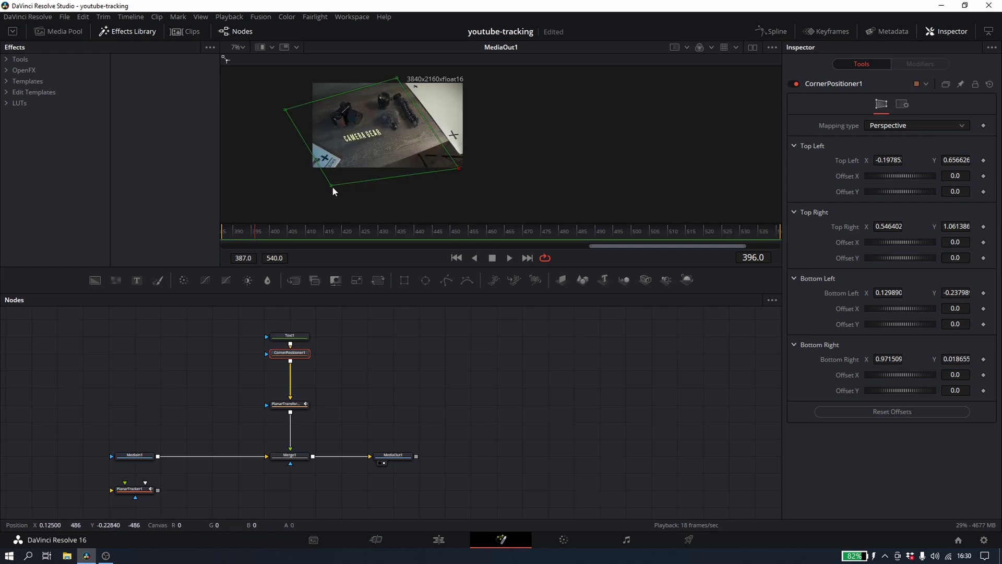
drag(332, 186, 339, 202)
scroll(341, 167, up, 3)
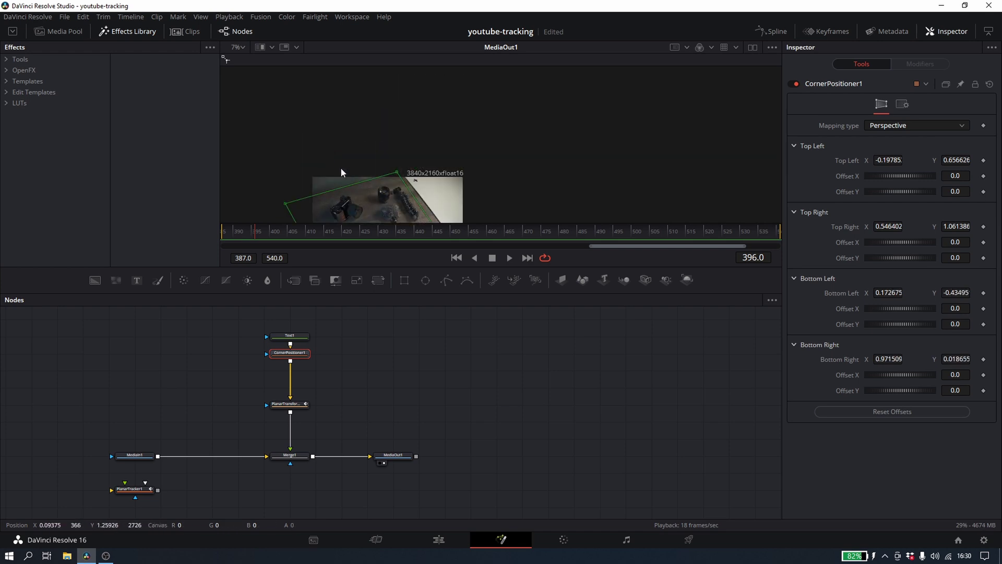
scroll(342, 172, up, 3)
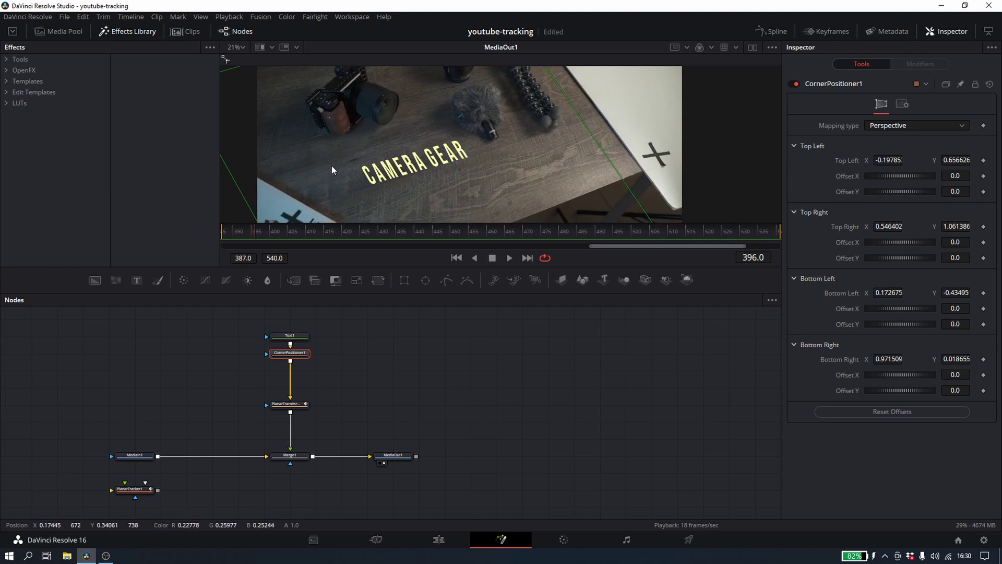
scroll(333, 162, down, 1)
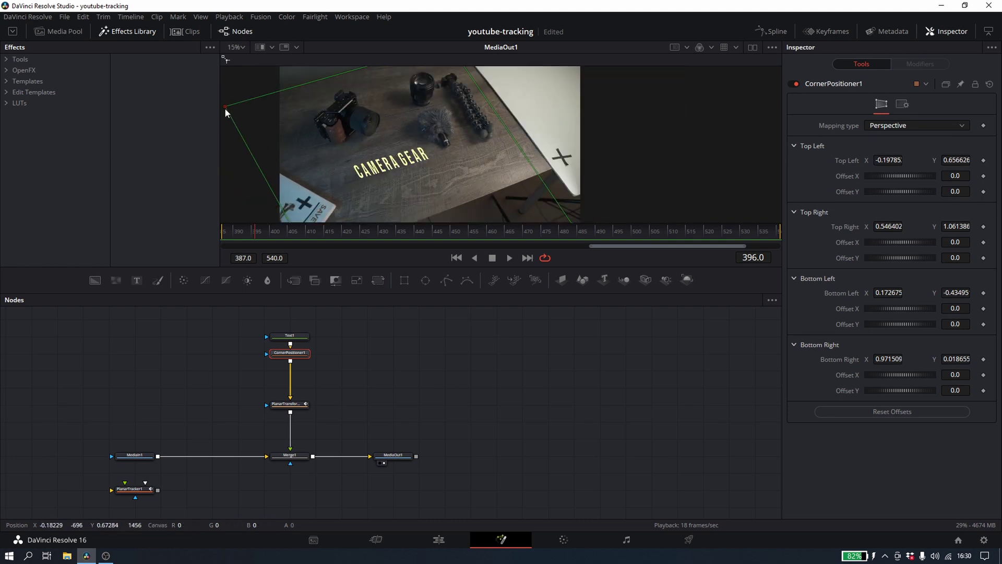
drag(224, 107, 232, 117)
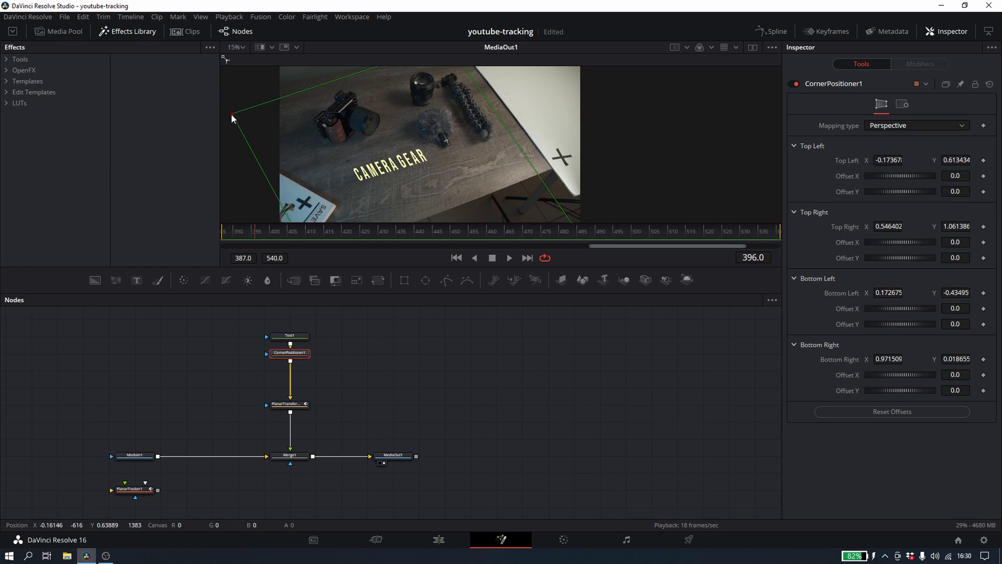
drag(231, 114, 227, 107)
scroll(309, 155, up, 4)
scroll(599, 192, down, 2)
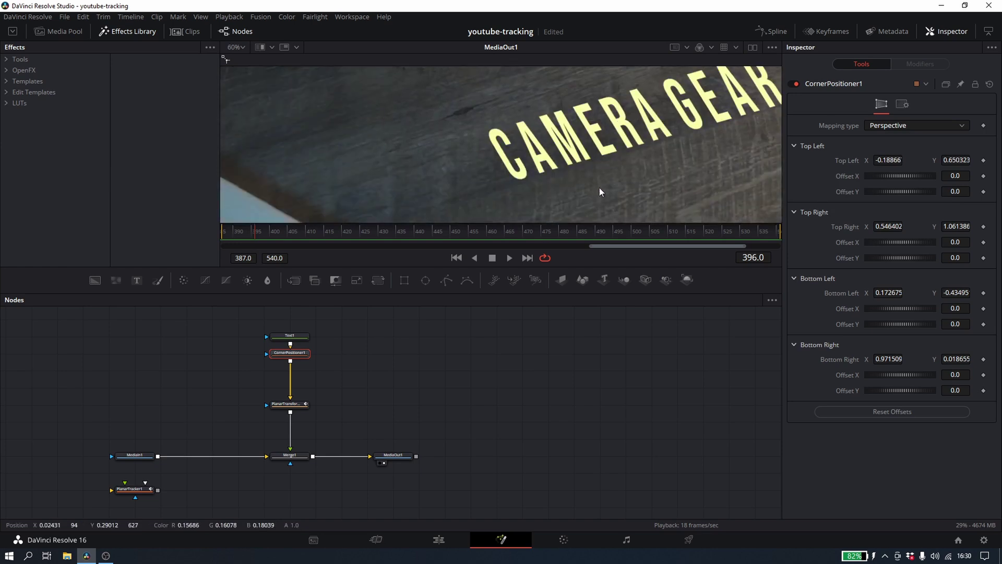
scroll(642, 209, down, 4)
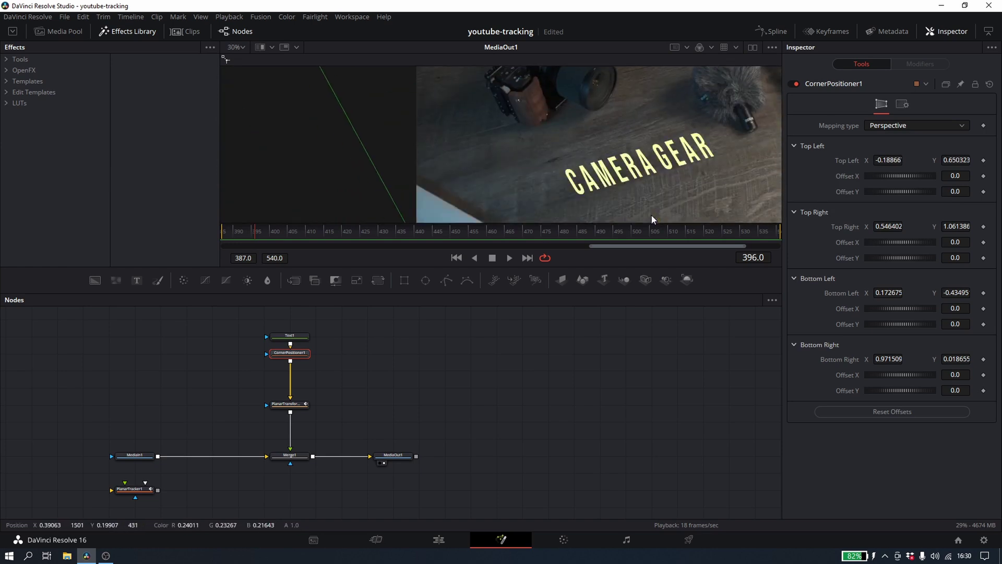
drag(655, 186, 693, 207)
Recentre the viewer and step back a few frames to check the pinned text
scroll(666, 171, down, 2)
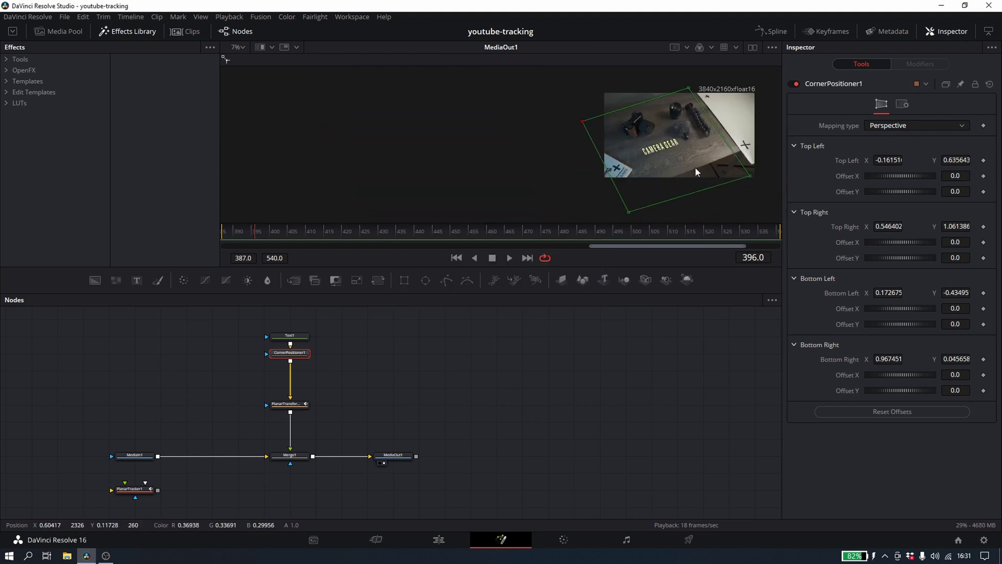
drag(695, 168, 619, 175)
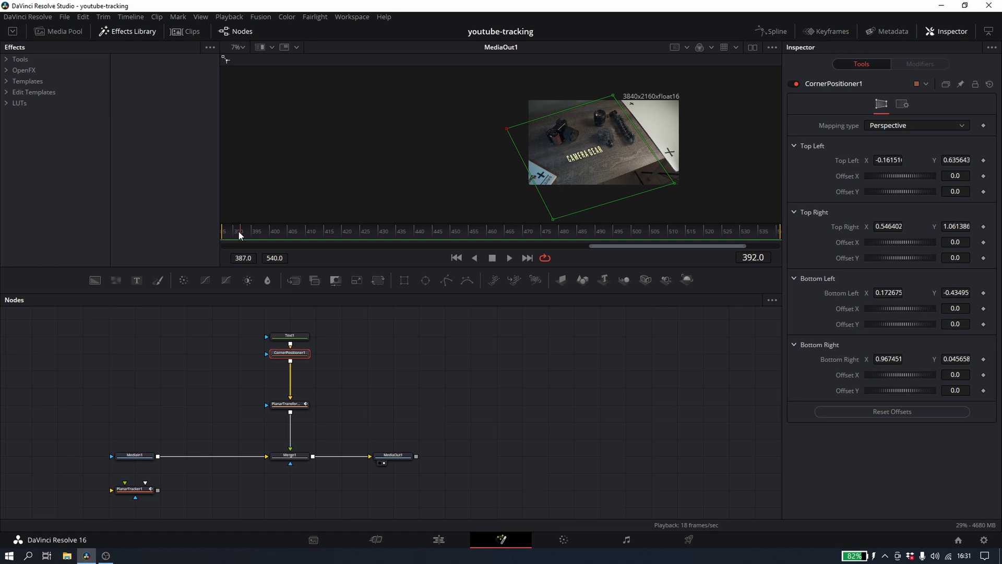
drag(239, 233, 291, 236)
scroll(638, 183, up, 4)
scroll(638, 183, up, 2)
scroll(356, 181, down, 6)
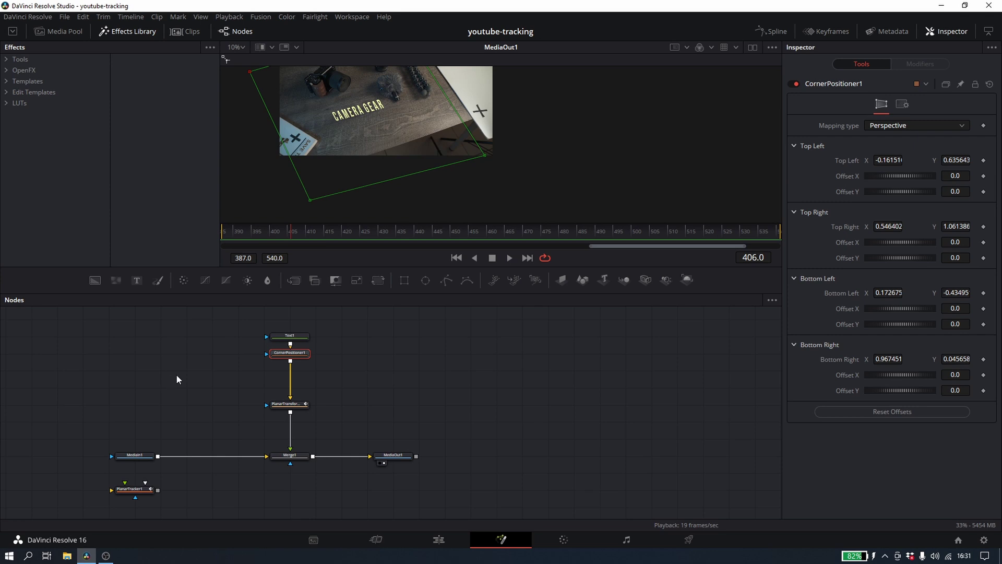
Add a standalone Luma Keyer node with nothing selected
key(shift+space)
text(luma)
key(Return)
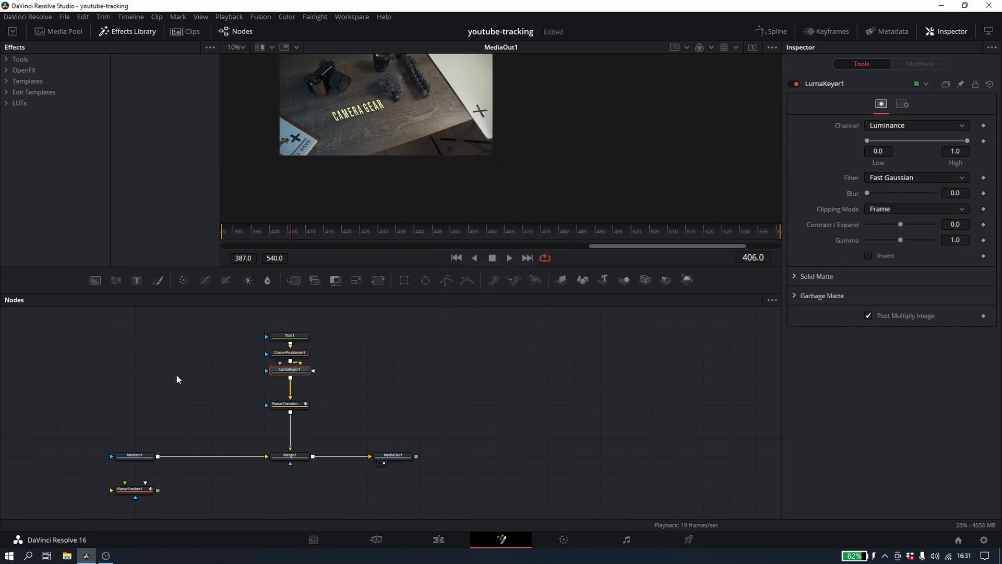
click(127, 368)
key(shift+space)
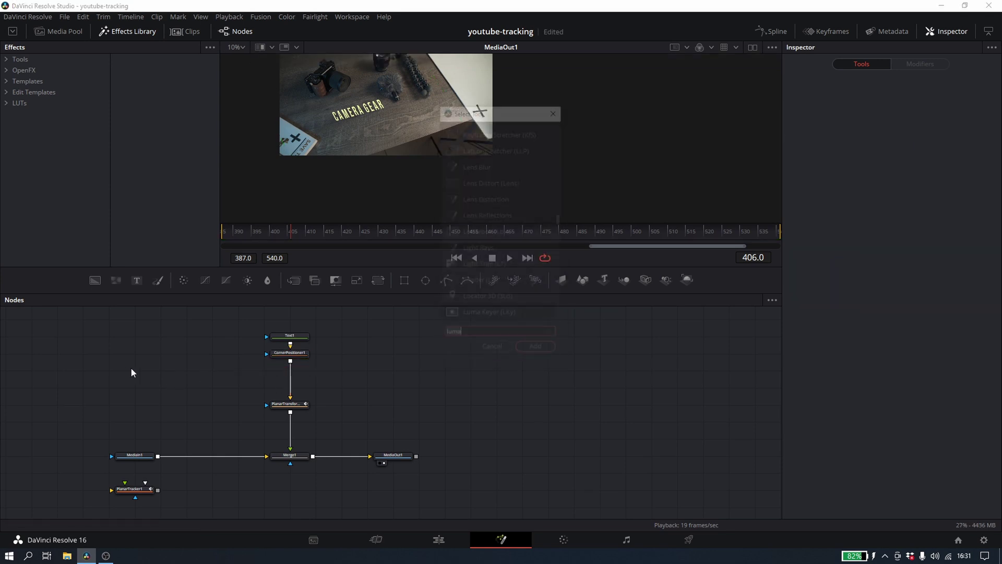
text(luma)
key(Return)
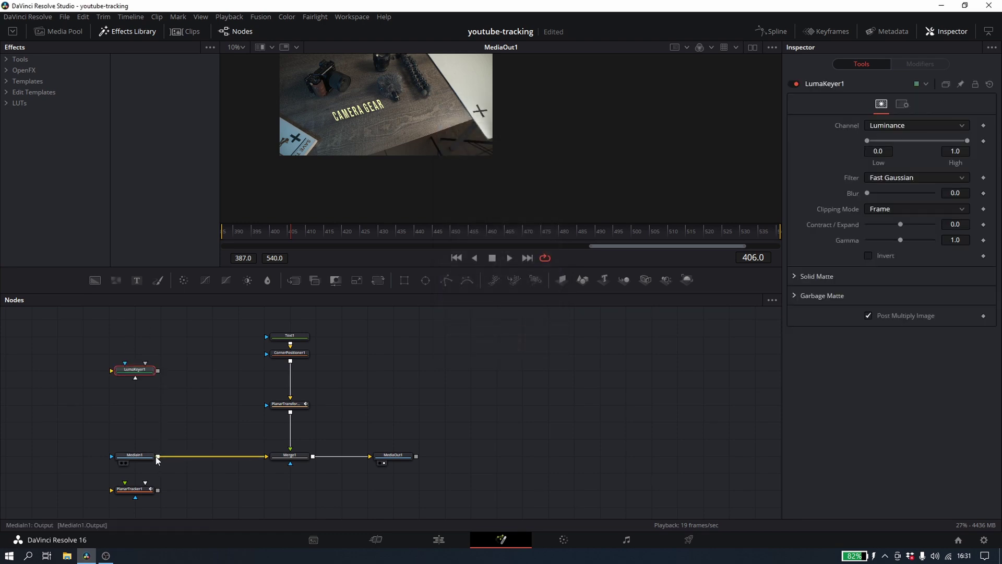
Feed MediaIn1 into LumaKeyer1 and use its output as Merge1's mask
drag(157, 456, 112, 371)
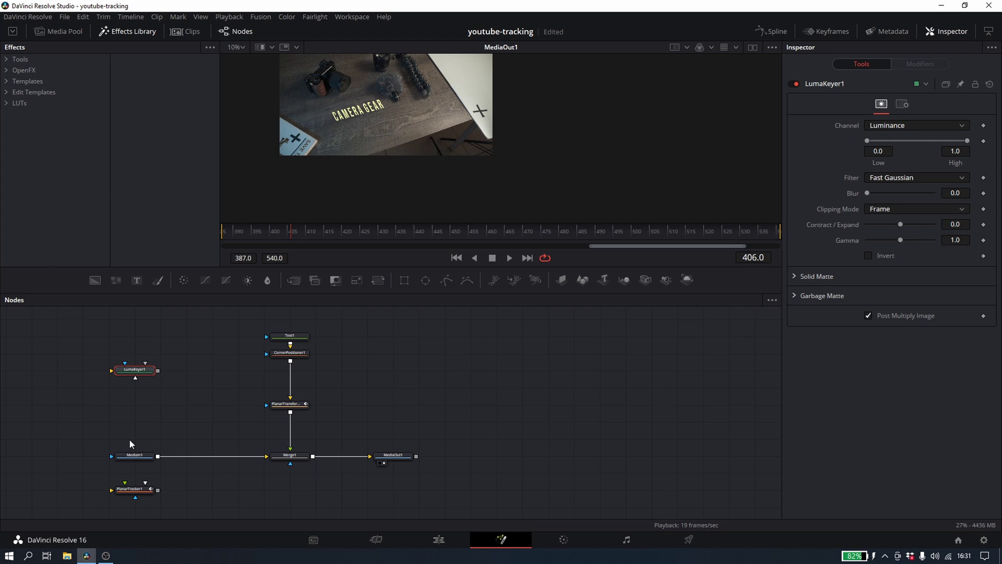
drag(158, 457, 292, 471)
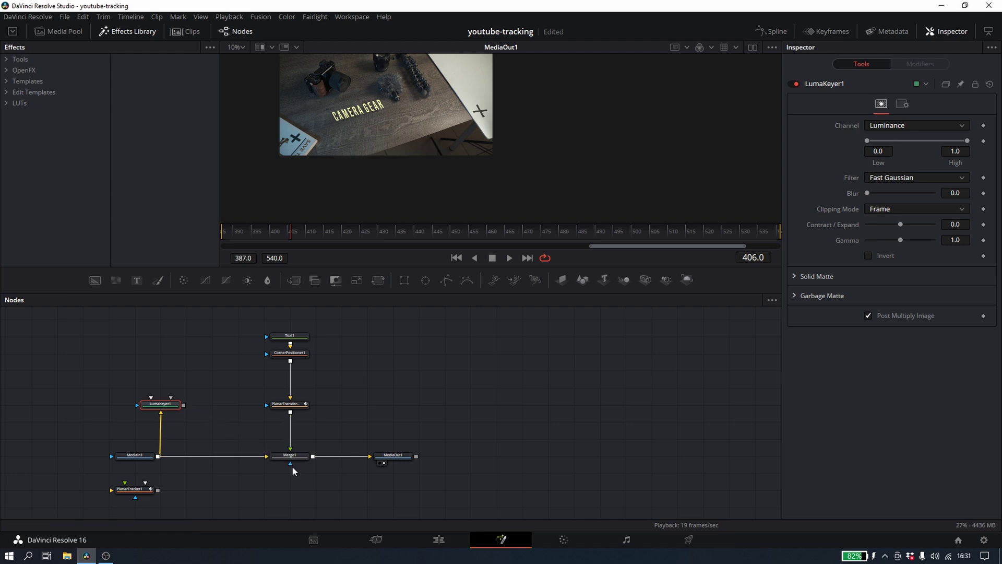
drag(184, 405, 291, 469)
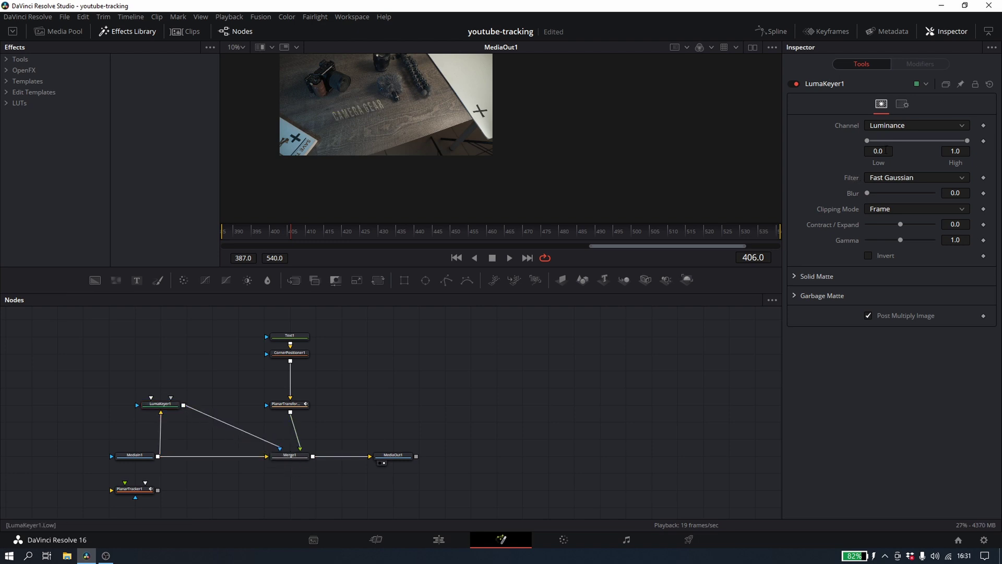
Set LumaKeyer1's Low threshold to 0.15 and scrub back to preview the blended text
key(BackSpace)
text(15)
key(Tab)
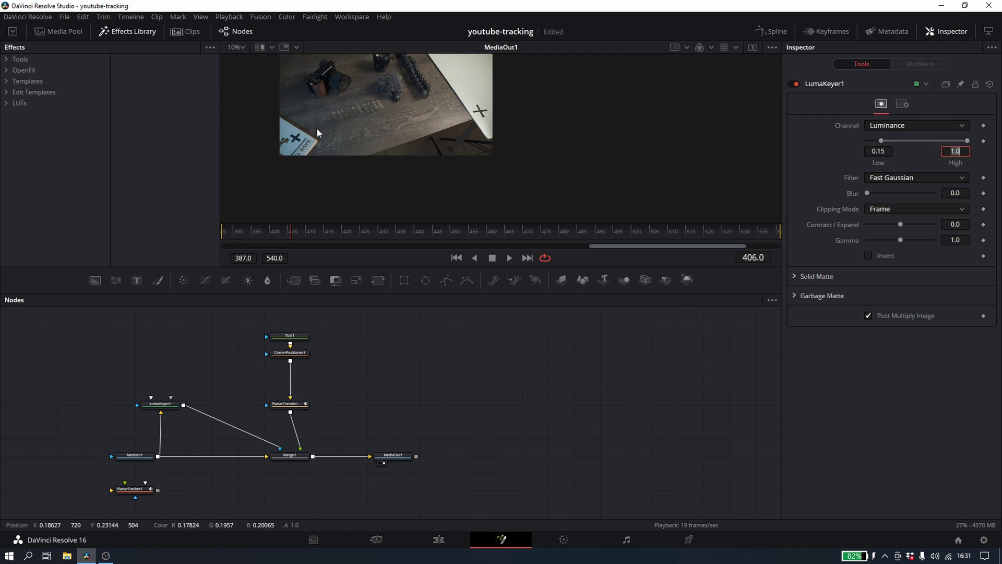
scroll(317, 132, up, 2)
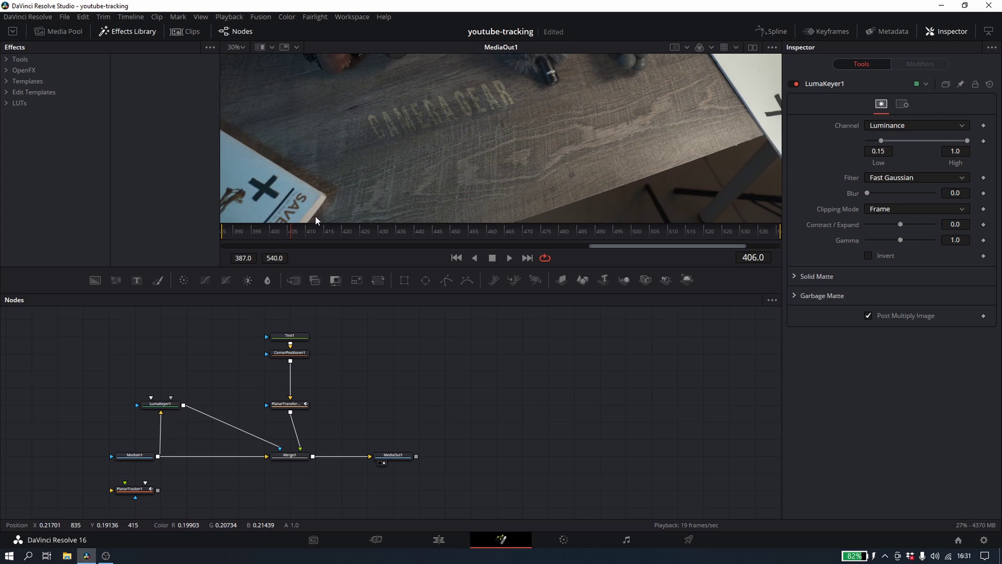
drag(250, 233, 221, 239)
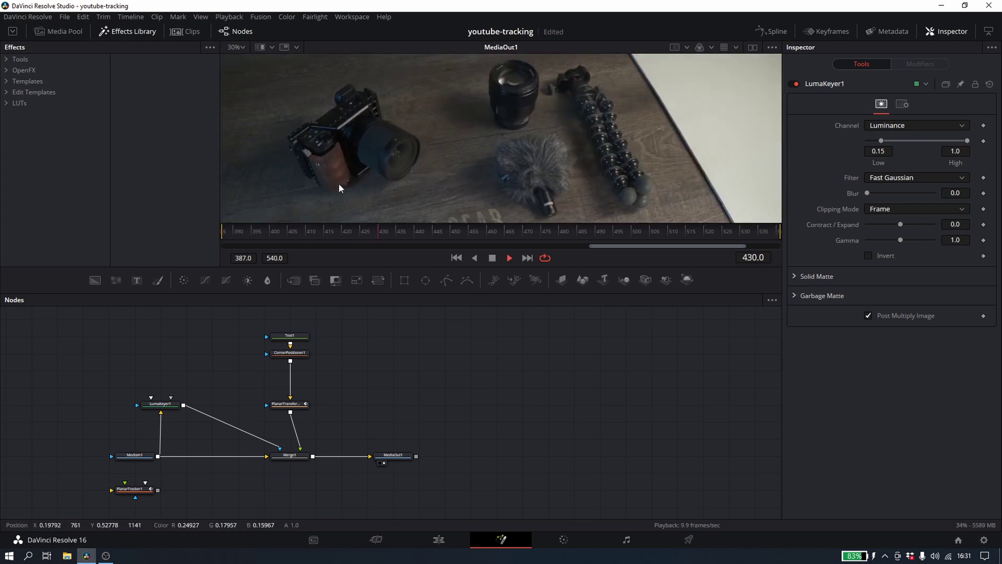
scroll(339, 184, up, 2)
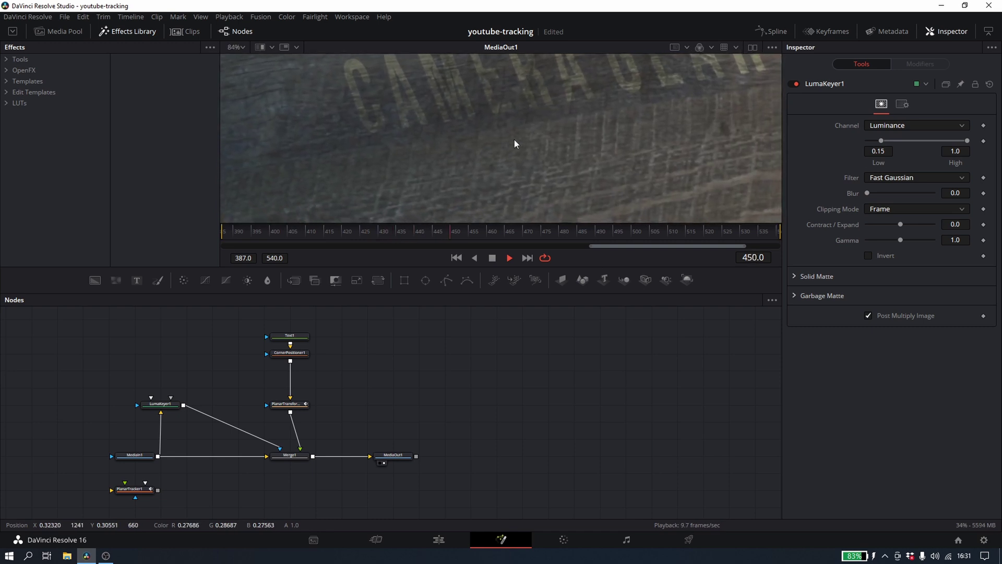
scroll(602, 153, down, 2)
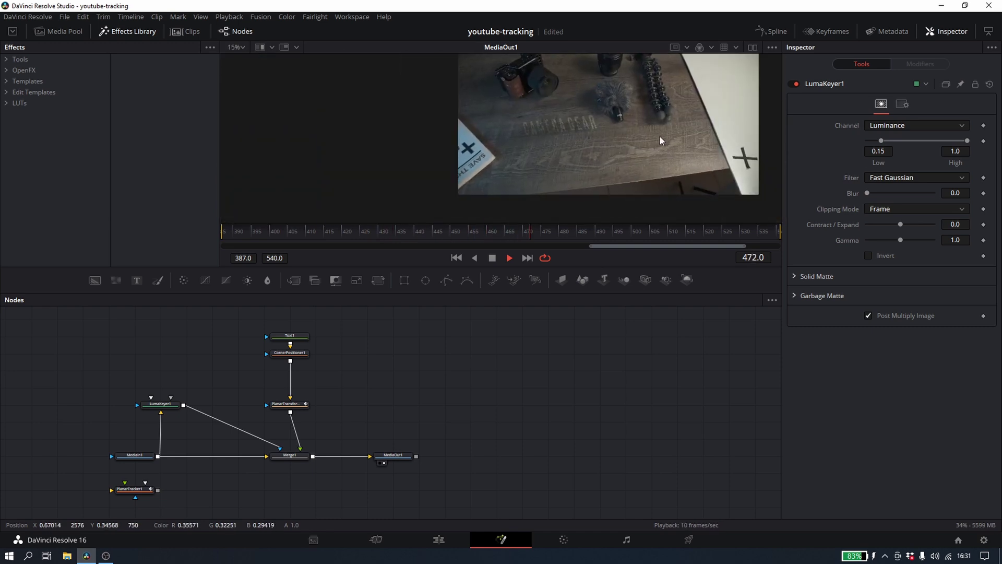